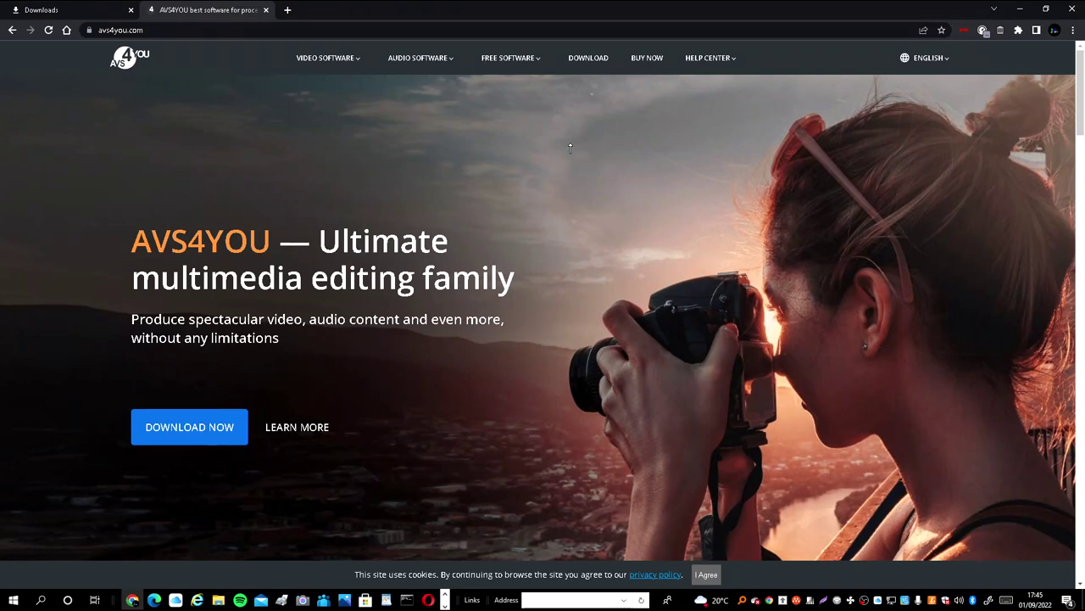
Step: Run the downloaded AVSVideoEditor.exe installer from its folder and choose English as the setup language
left_click(70, 6)
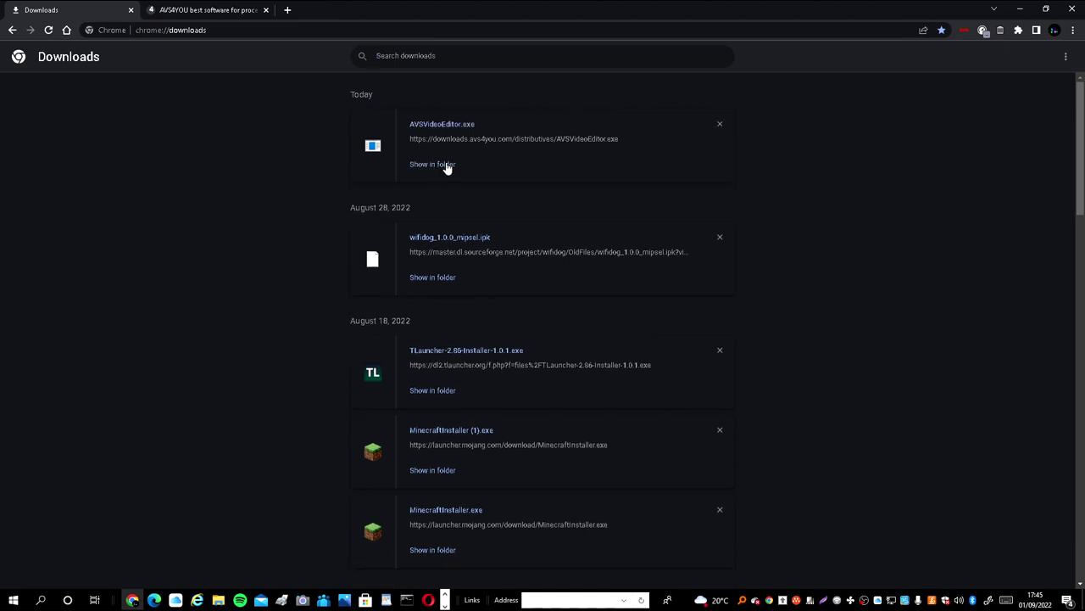
left_click(432, 164)
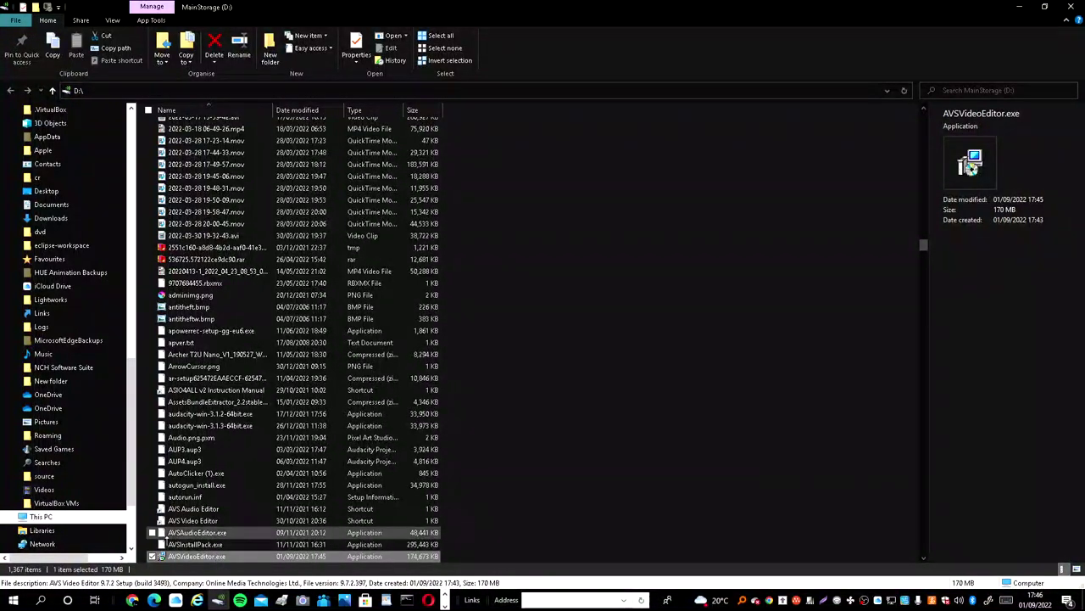
double_click(204, 556)
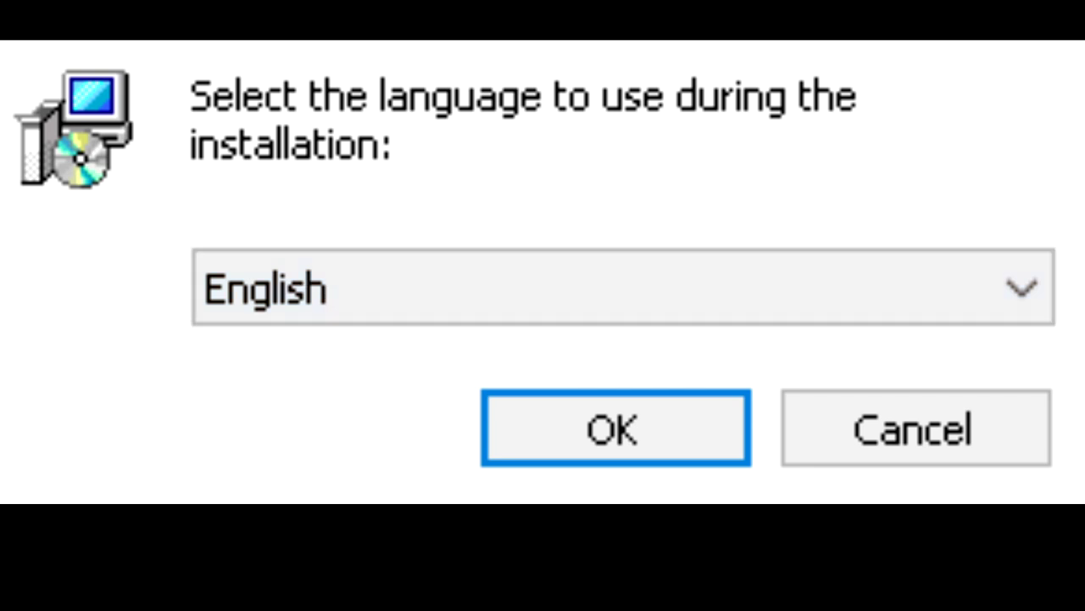
left_click(620, 420)
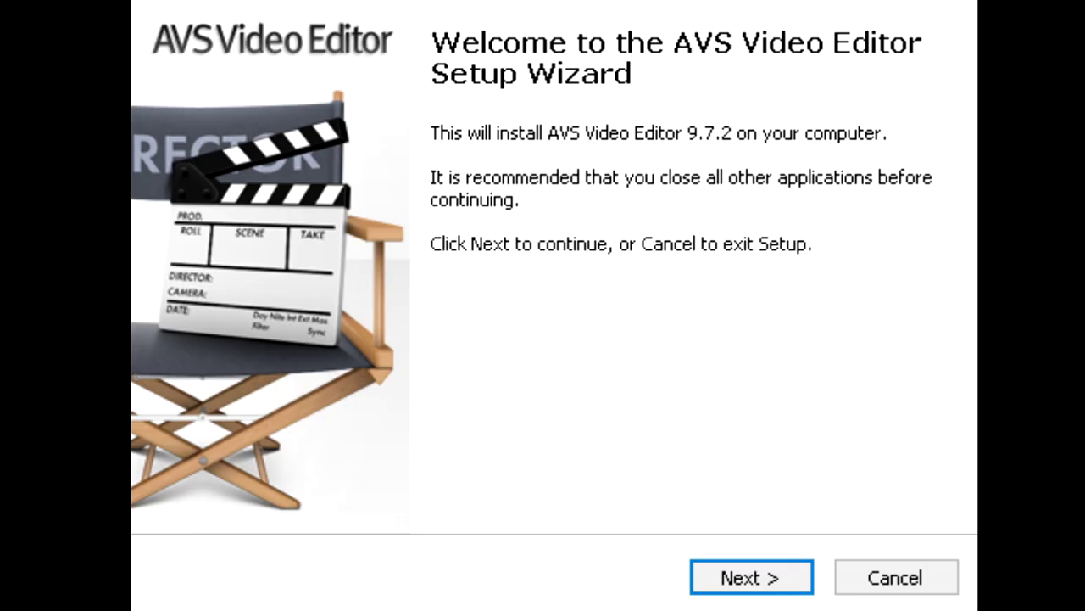
Step: Start the AVS Video Editor setup, accept the License Agreement and Privacy Policy, and continue to the additional tasks
left_click(756, 574)
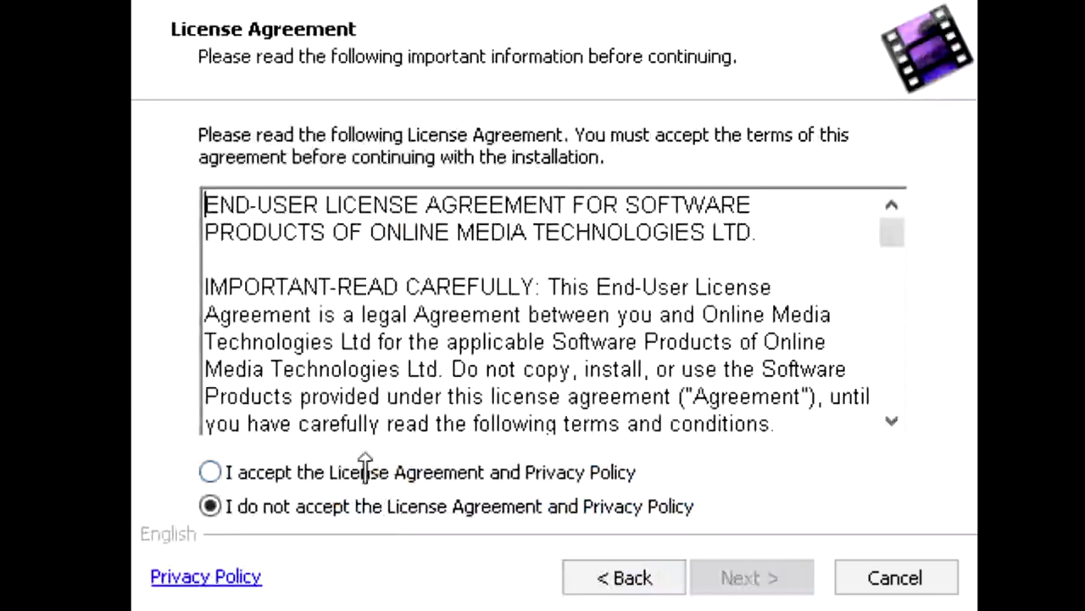
left_click(280, 473)
left_click(763, 577)
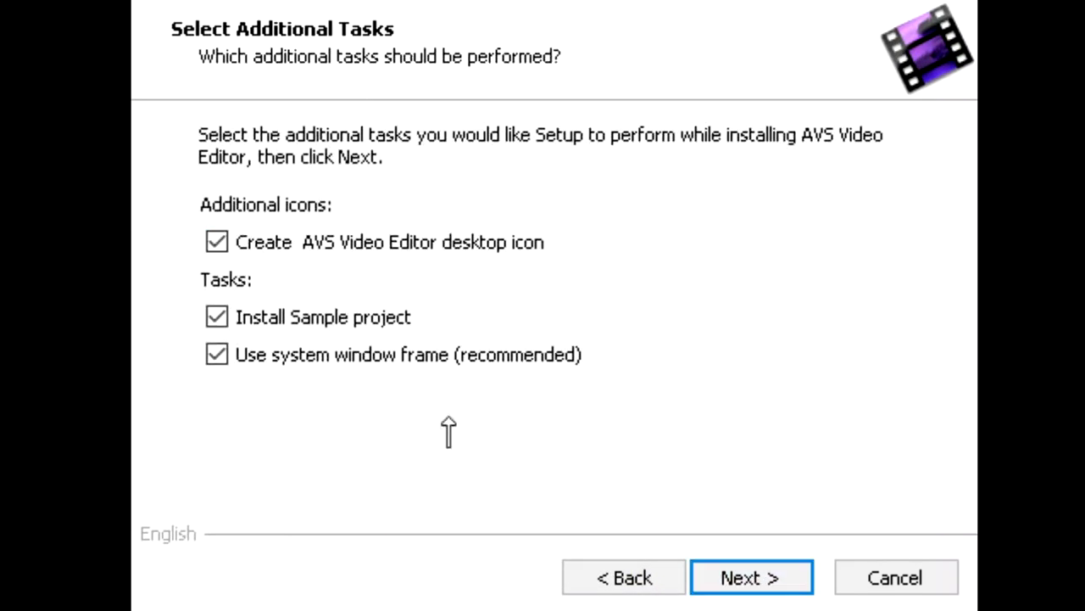
left_click(623, 580)
left_click(625, 585)
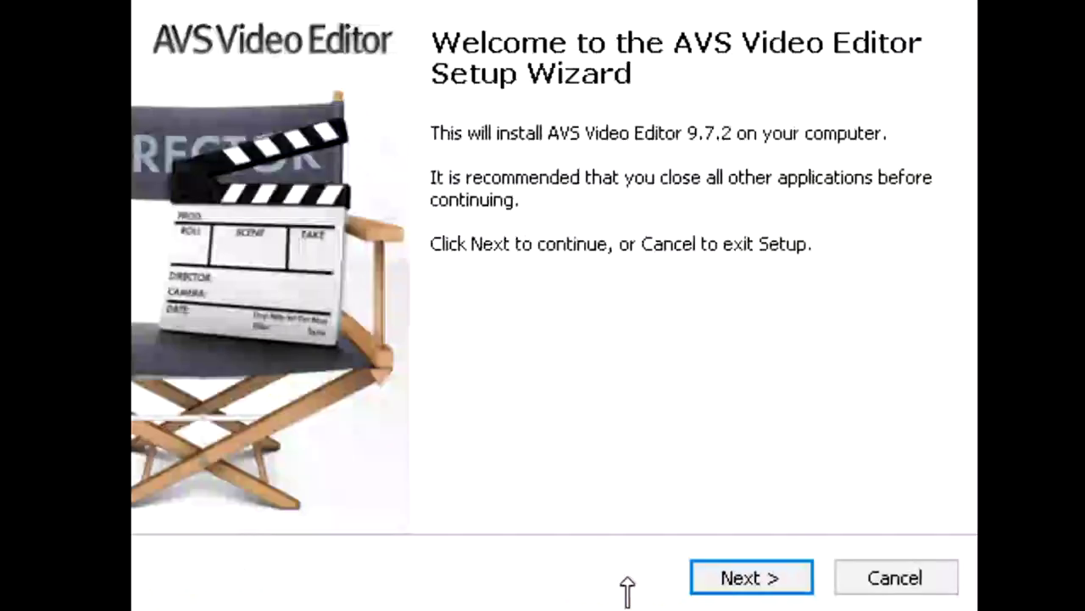
left_click(720, 593)
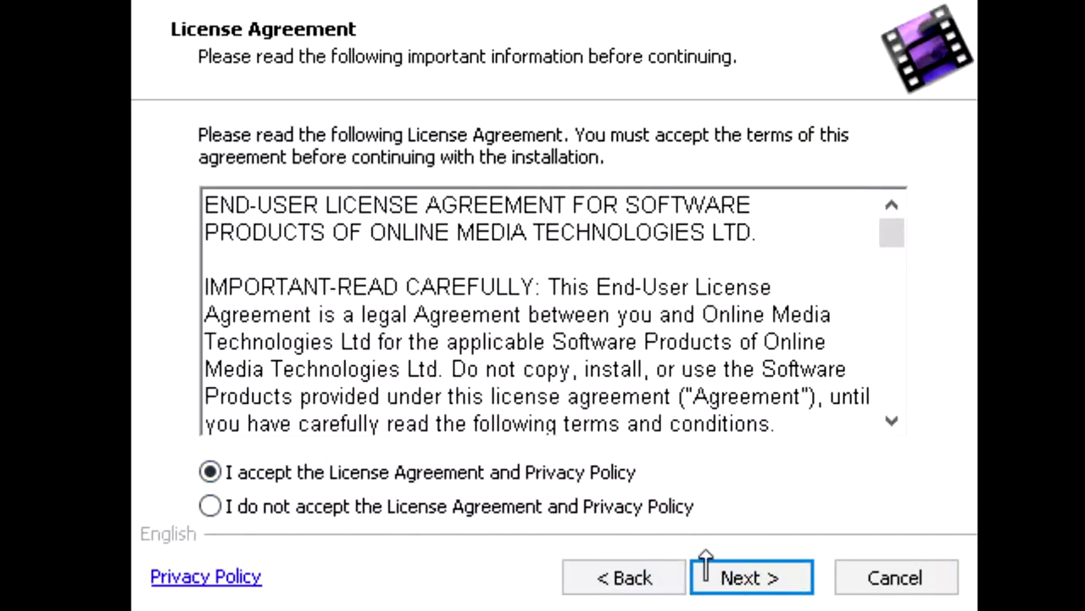
left_click(766, 578)
Step: Keep the selected additional tasks and install AVS Video Editor to D:\AVS4YOU\AVSVideoEditor
left_click(767, 581)
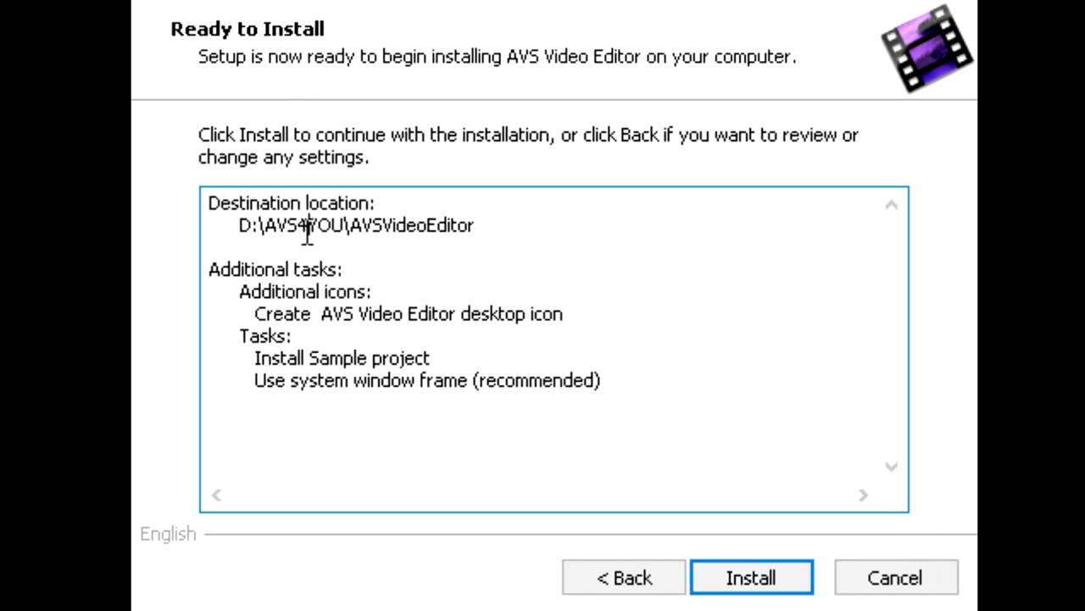
left_click_drag(325, 227, 347, 227)
left_click(473, 228)
left_click(702, 579)
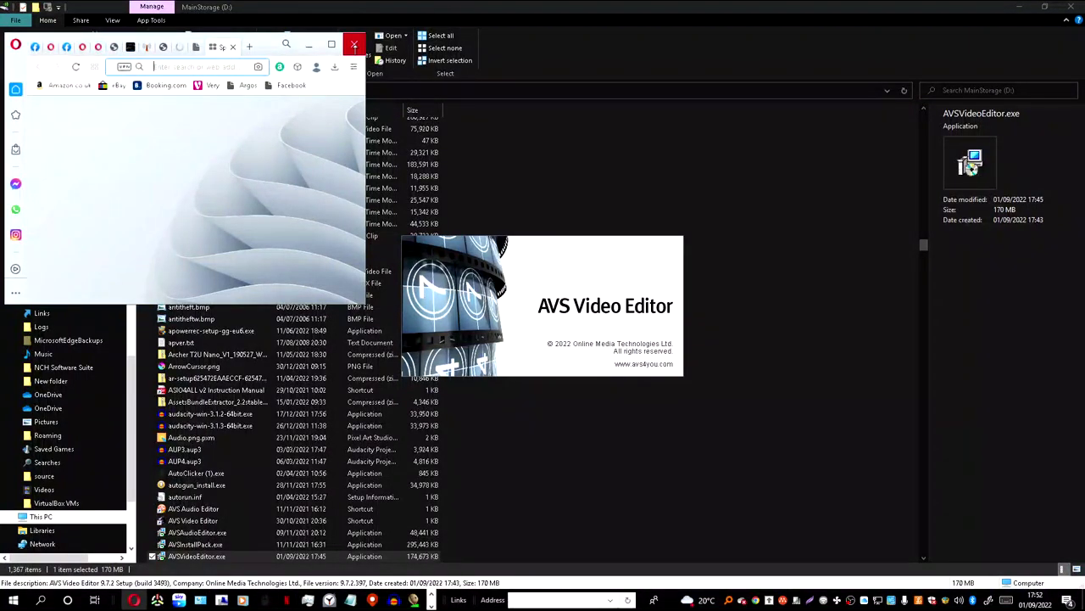
Step: Close the Opera browser window and decline importing the Samples, Stickers and Patterns folders, suppressing that message for the future
left_click(354, 44)
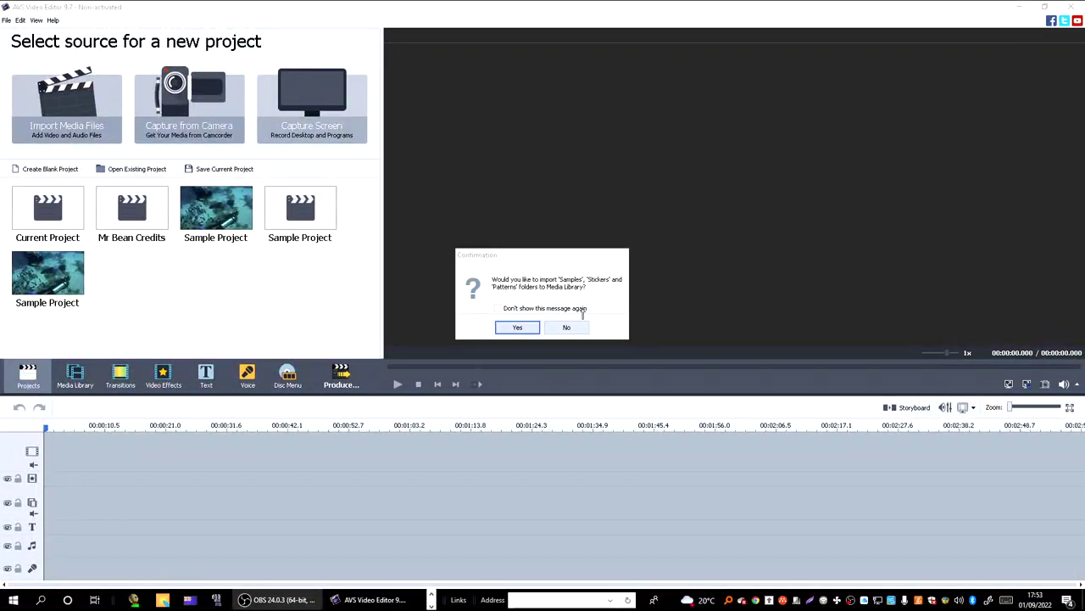
left_click(564, 309)
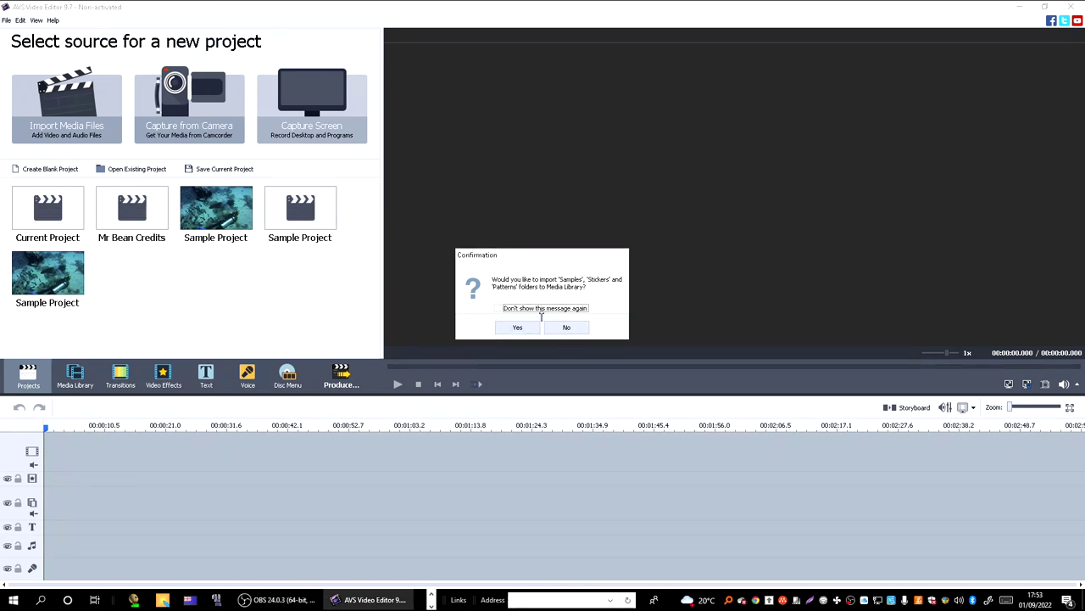
left_click(567, 328)
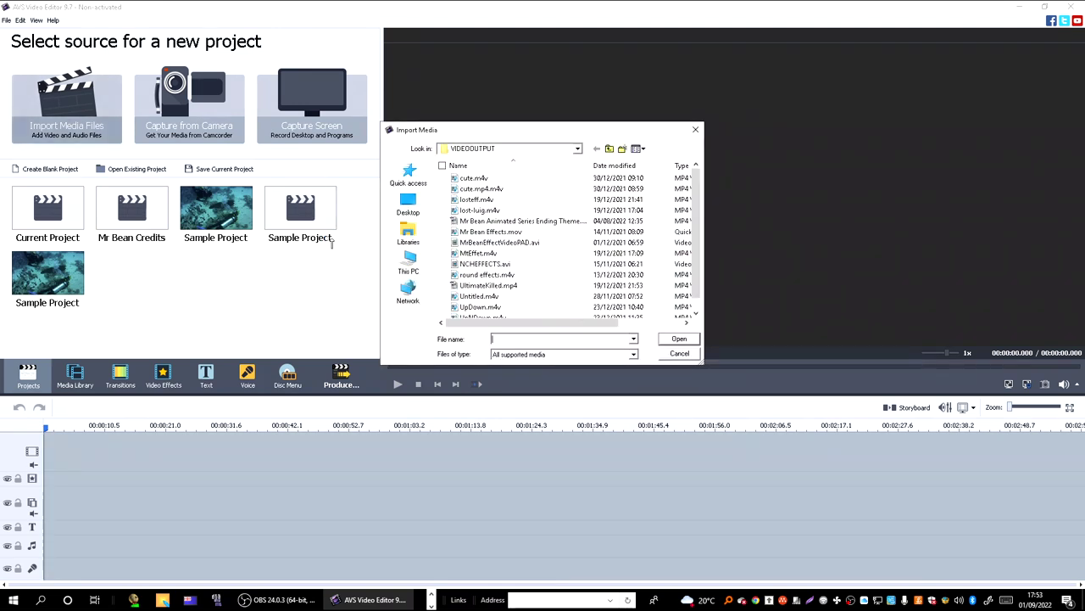
Step: Import the Mr Bean Animated Series Ending Theme video and place it at the start of the timeline's main video track
double_click(570, 223)
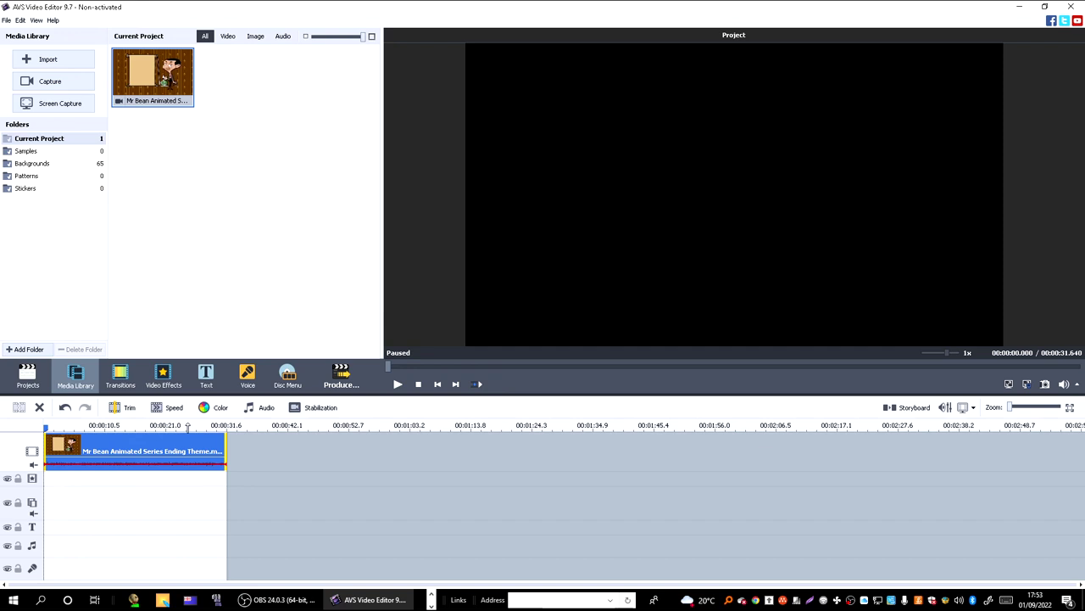
right_click(89, 459)
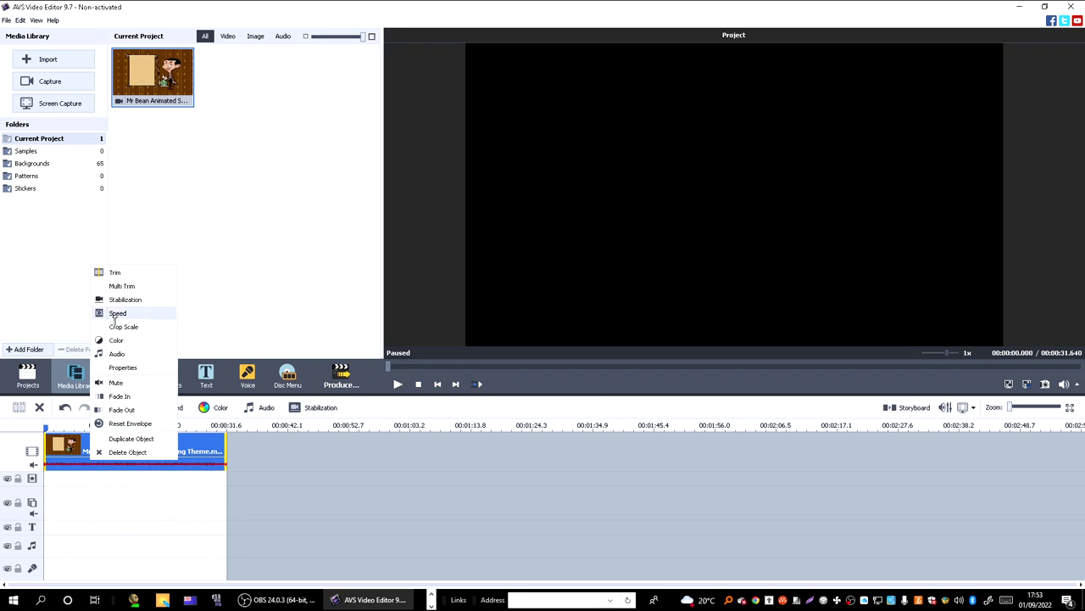
left_click(166, 477)
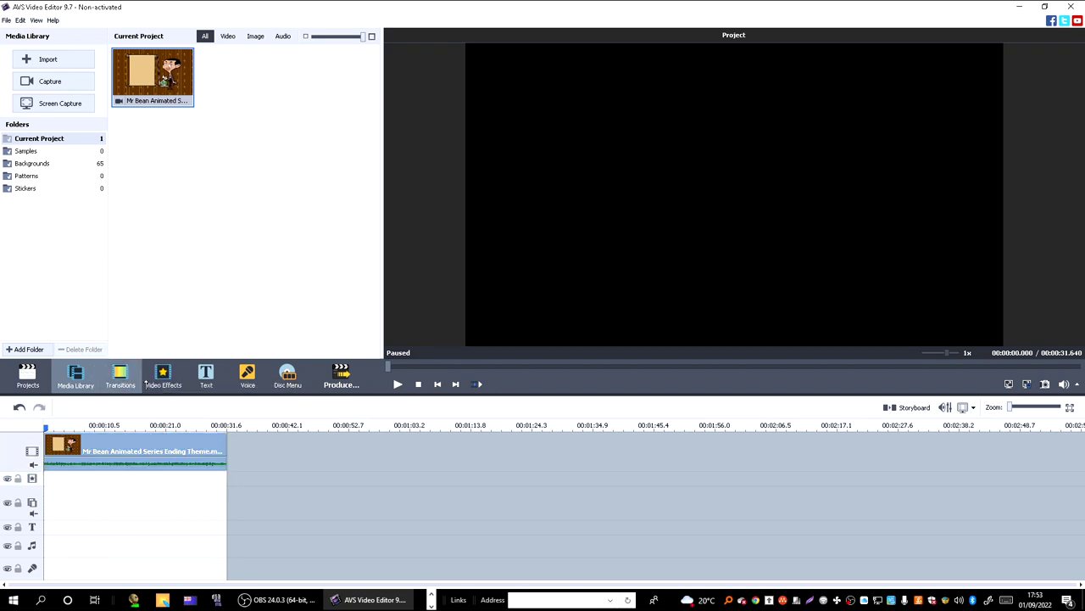
Step: Try to apply the Invert video effect to the Mr Bean clip on the timeline
left_click(164, 377)
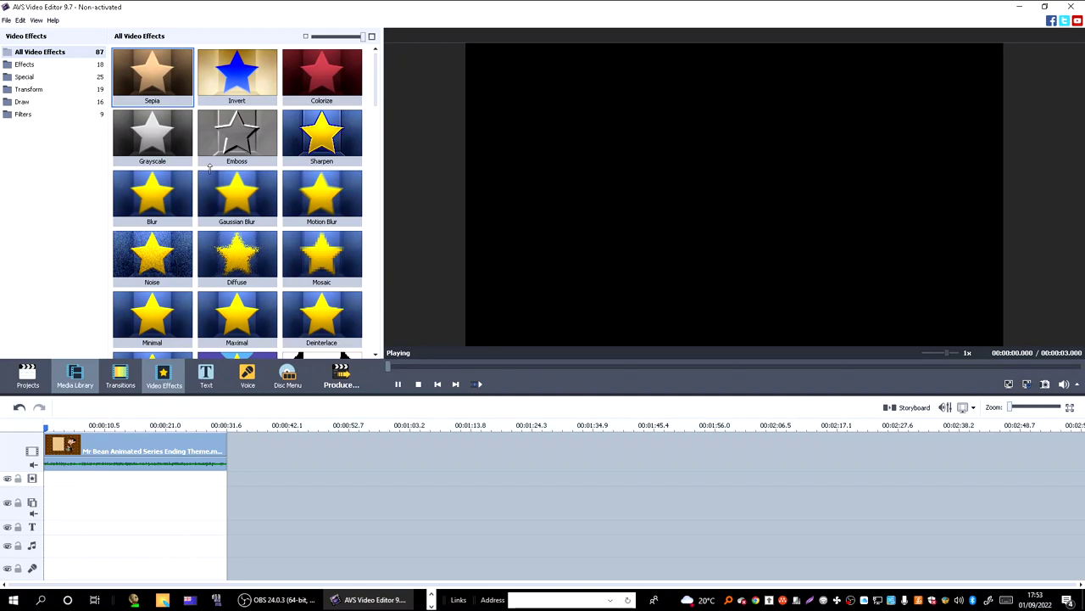
left_click(240, 91)
left_click_drag(240, 102, 101, 443)
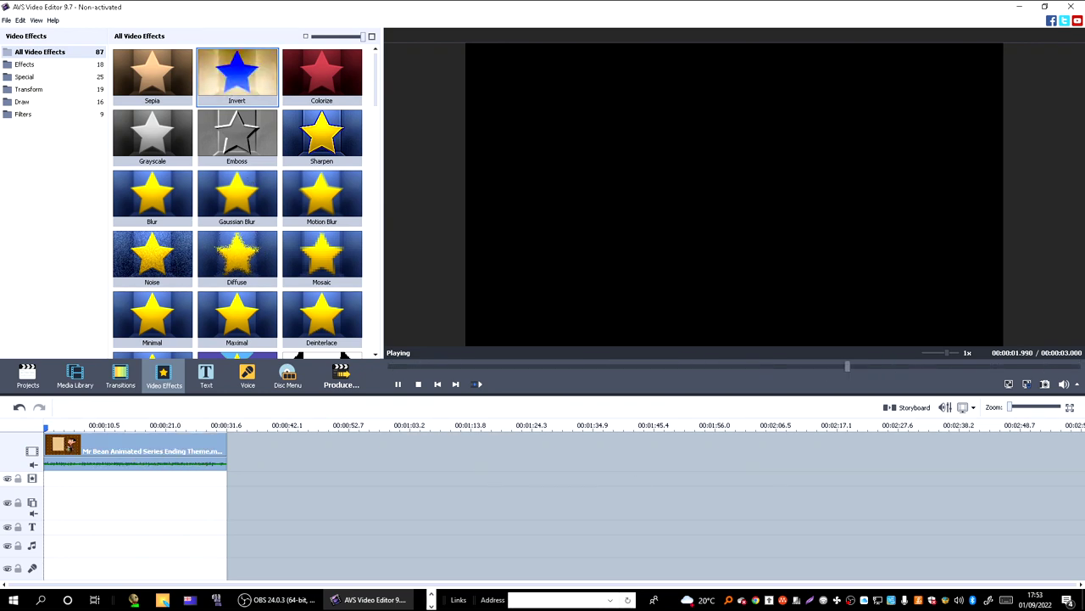
key("alt+Tab")
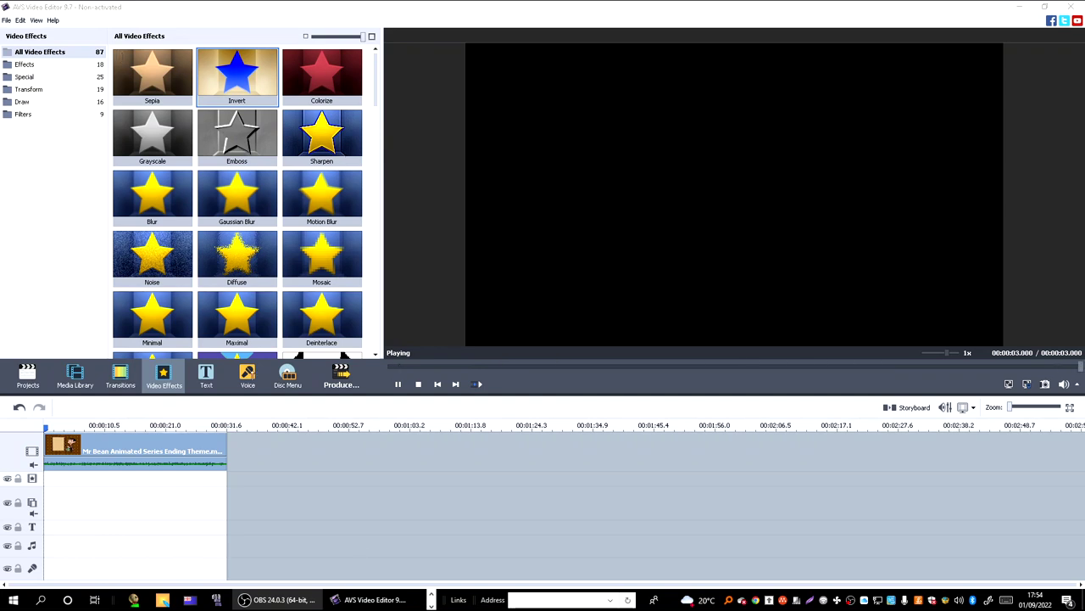
Step: Set the timeline clip's Hue to 180 in its color correction settings and apply the change
right_click(201, 452)
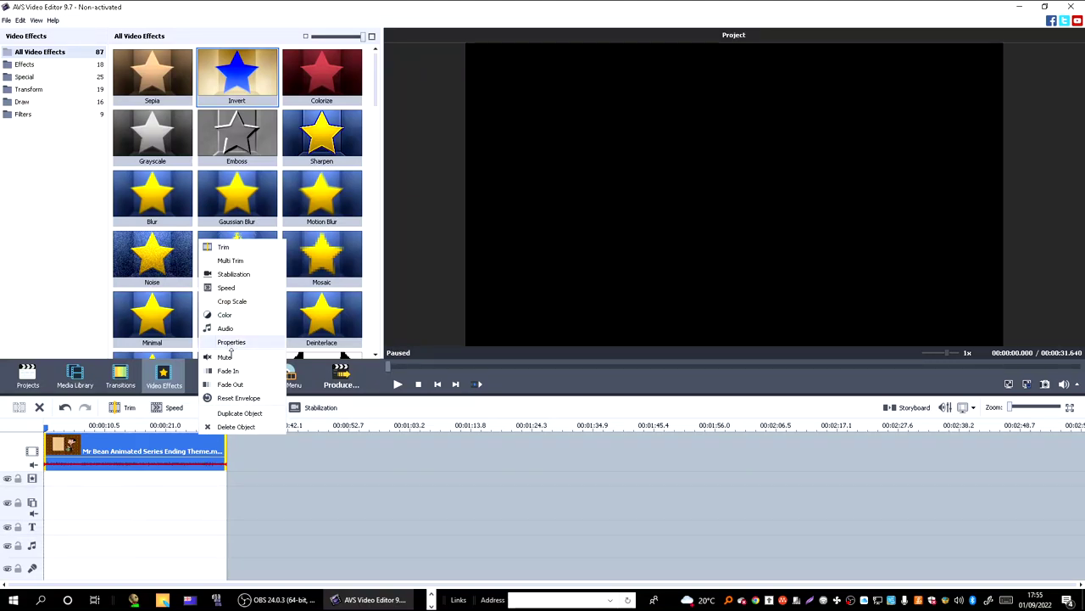
left_click(231, 341)
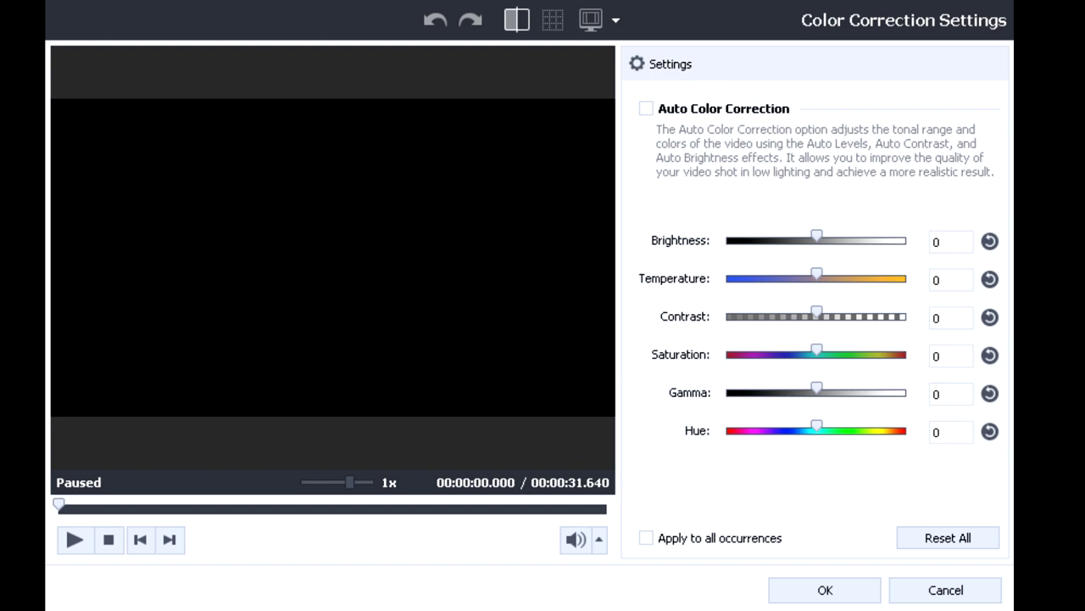
left_click(936, 431)
left_click_drag(943, 433, 928, 440)
type("180")
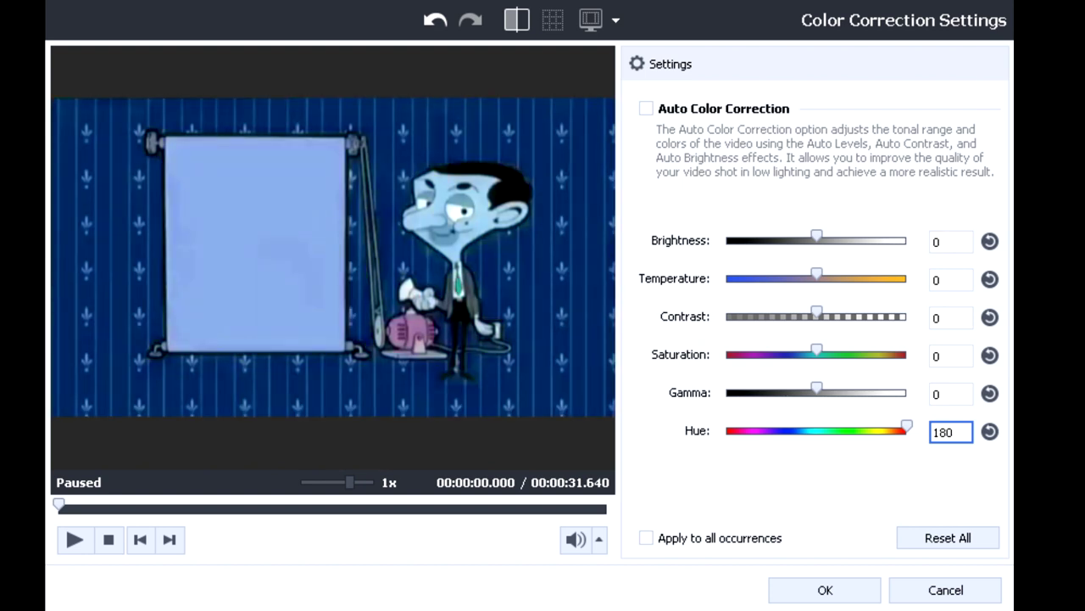
left_click(814, 591)
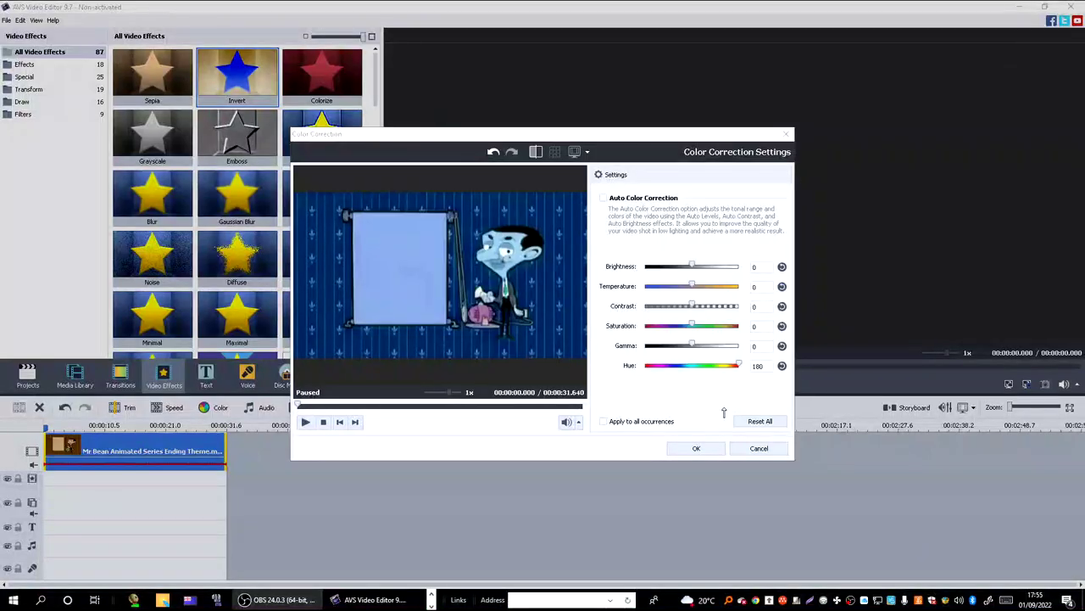
left_click(696, 448)
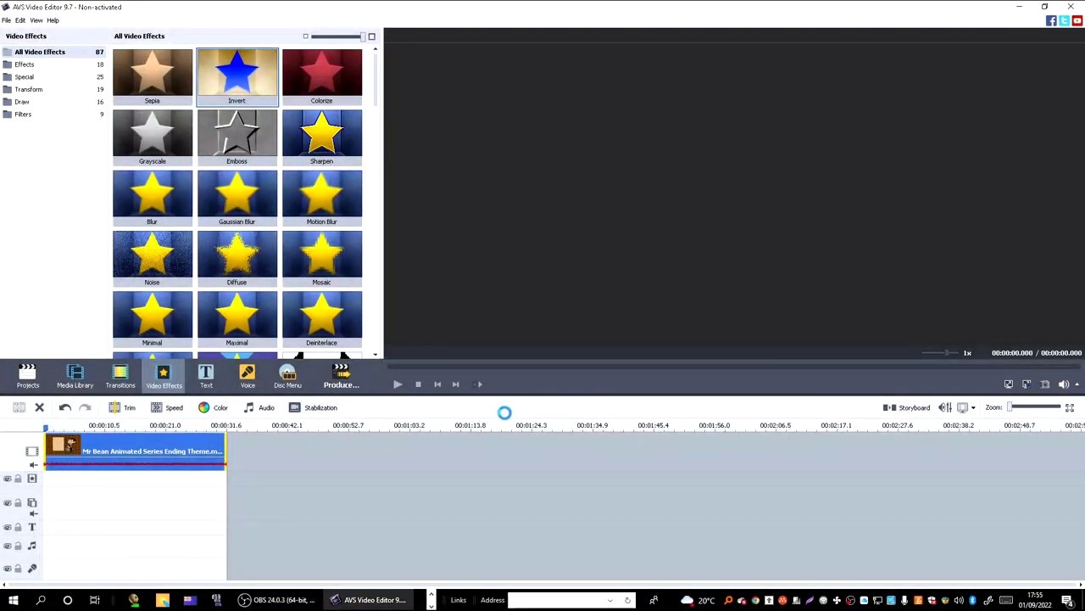
Step: Add the Invert effect to the video effects line and shorten it to end together with the clip
left_click_drag(236, 83, 53, 481)
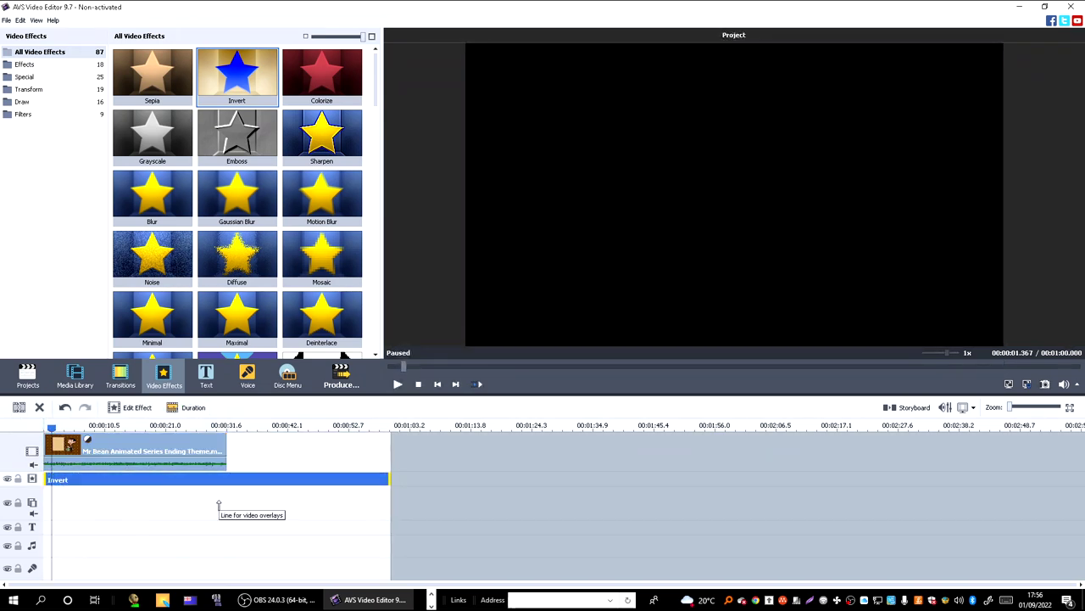
left_click_drag(390, 478, 227, 490)
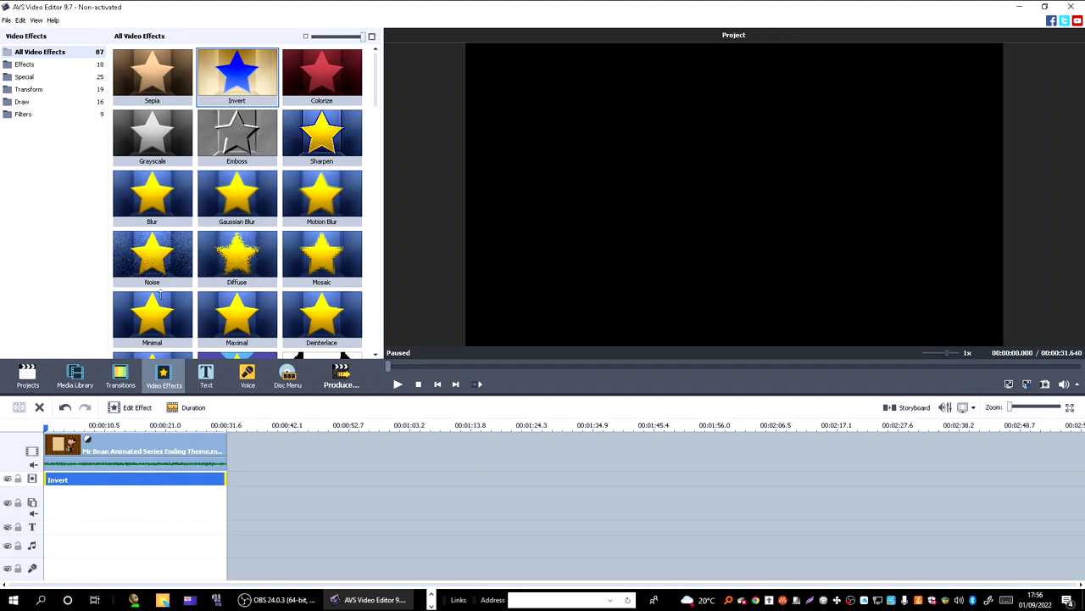
Step: Enable Pitch Shift in the clip's audio effects, enter a rate of 160, lower the rate, and apply the effect
left_click(169, 436)
left_click(170, 439)
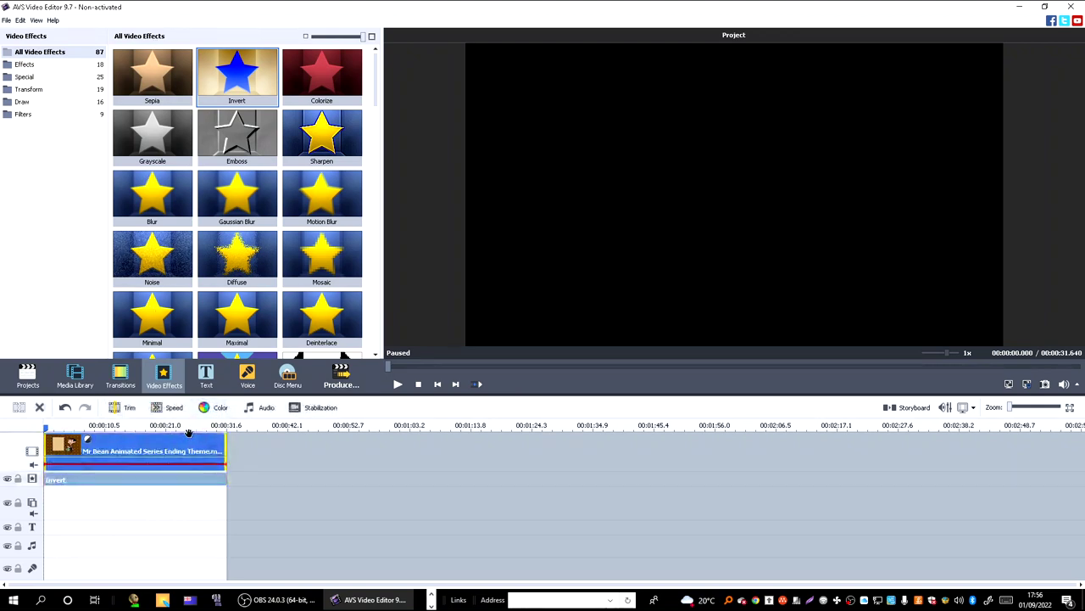
right_click(176, 440)
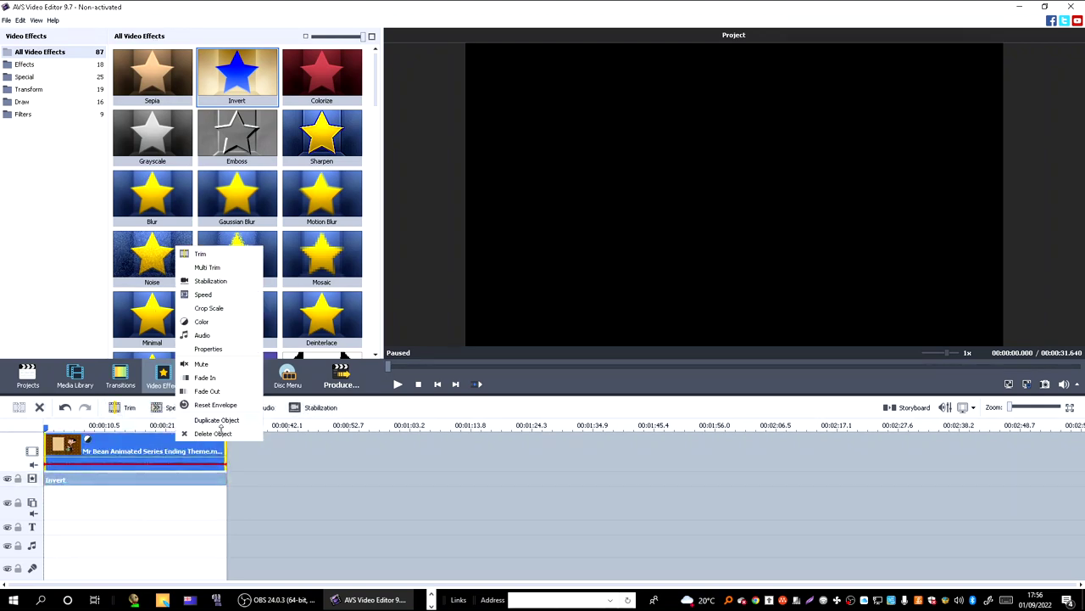
left_click(203, 335)
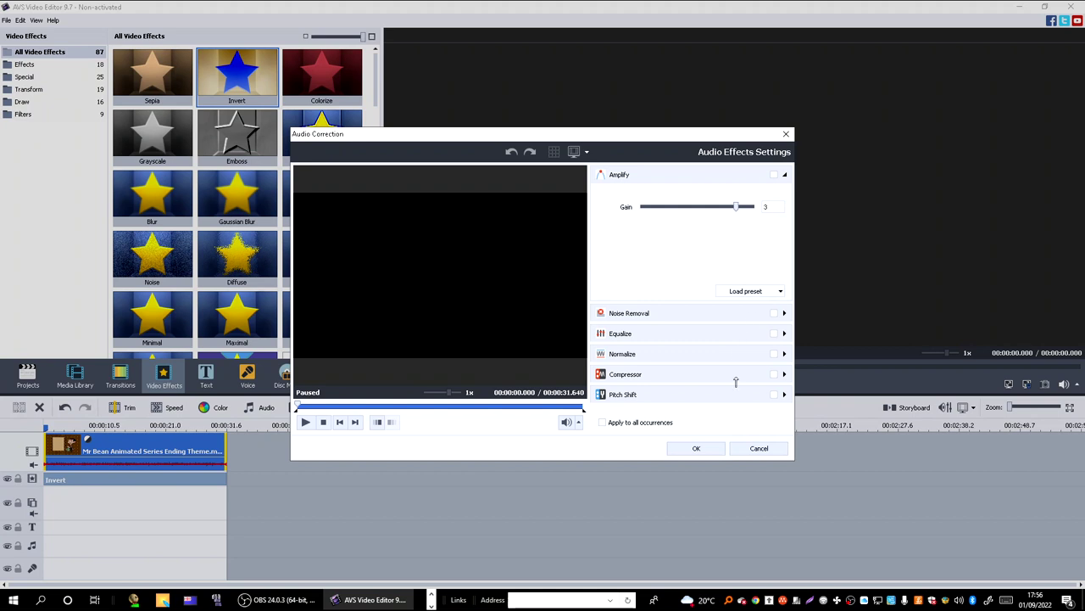
left_click(783, 395)
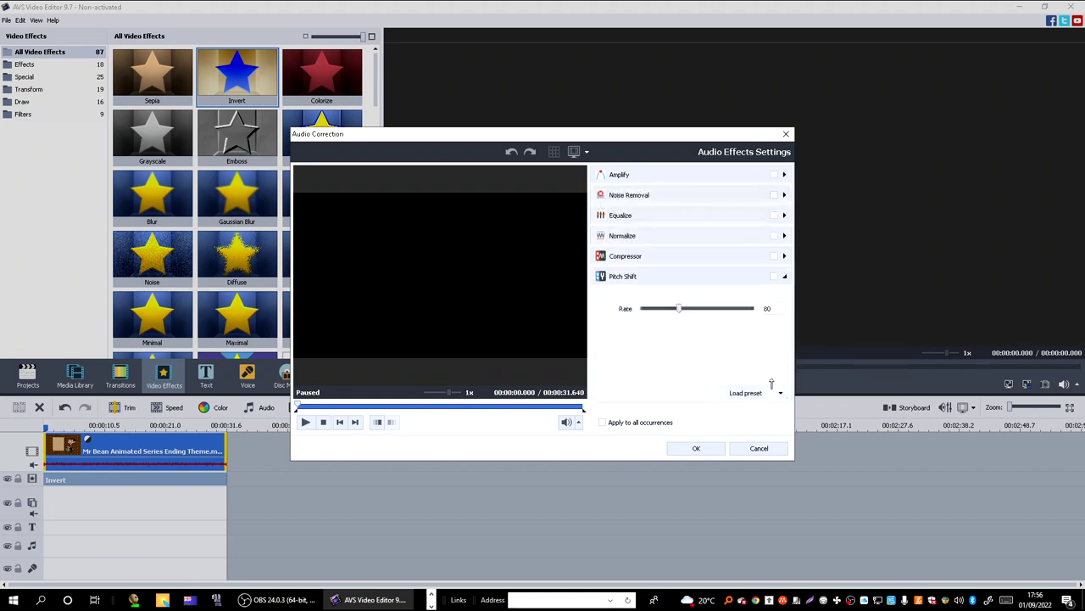
left_click(766, 310)
type("680")
key("Return")
left_click(774, 310)
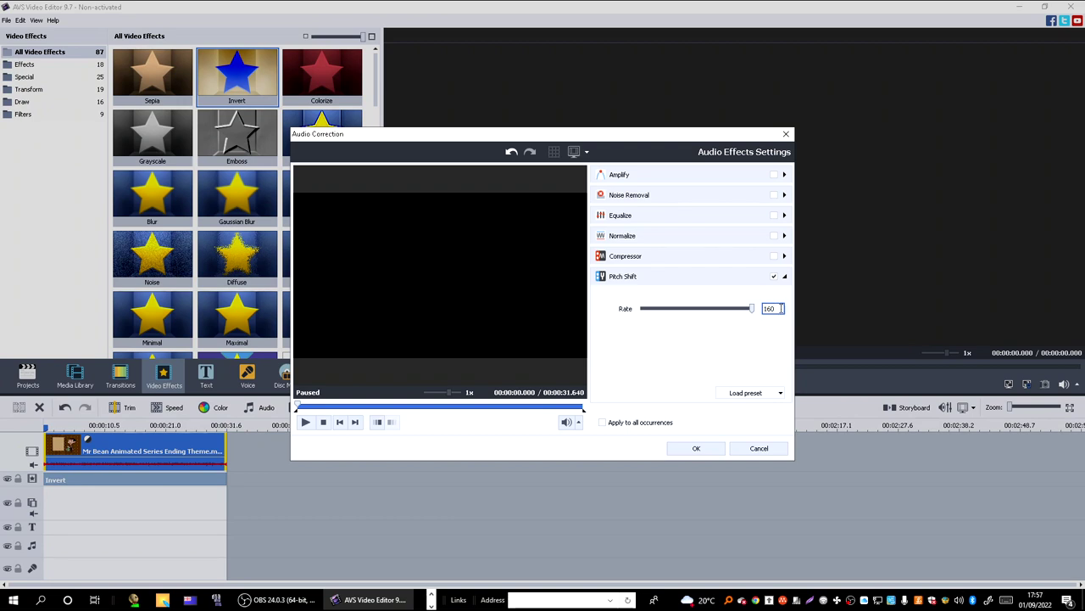
left_click_drag(750, 313, 663, 308)
left_click(714, 447)
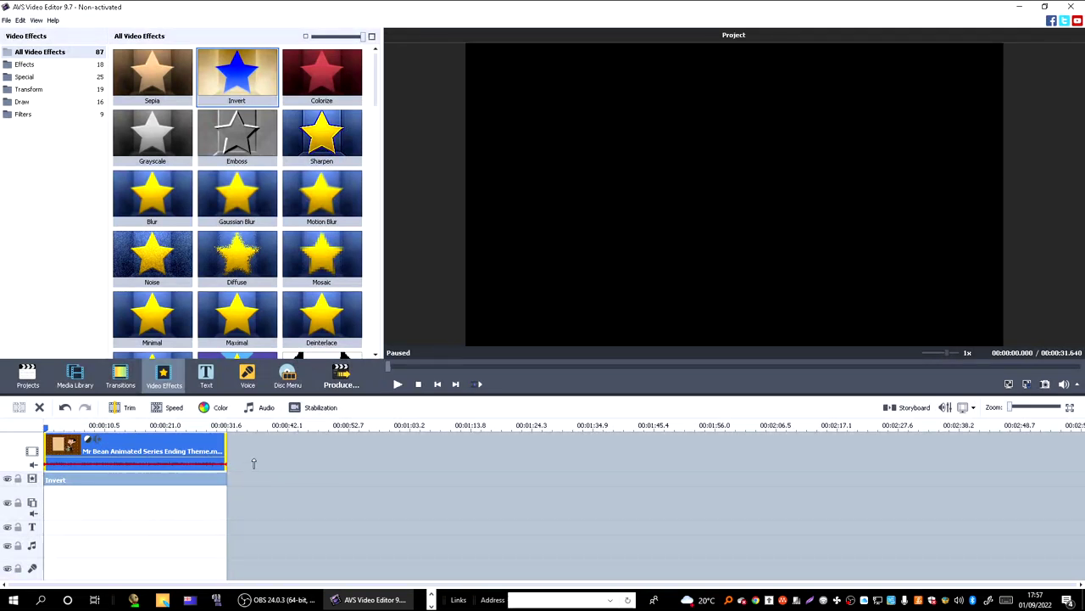
Step: Play the first seconds of the edited project to check its picture and sound, and pause the preview
left_click(397, 383)
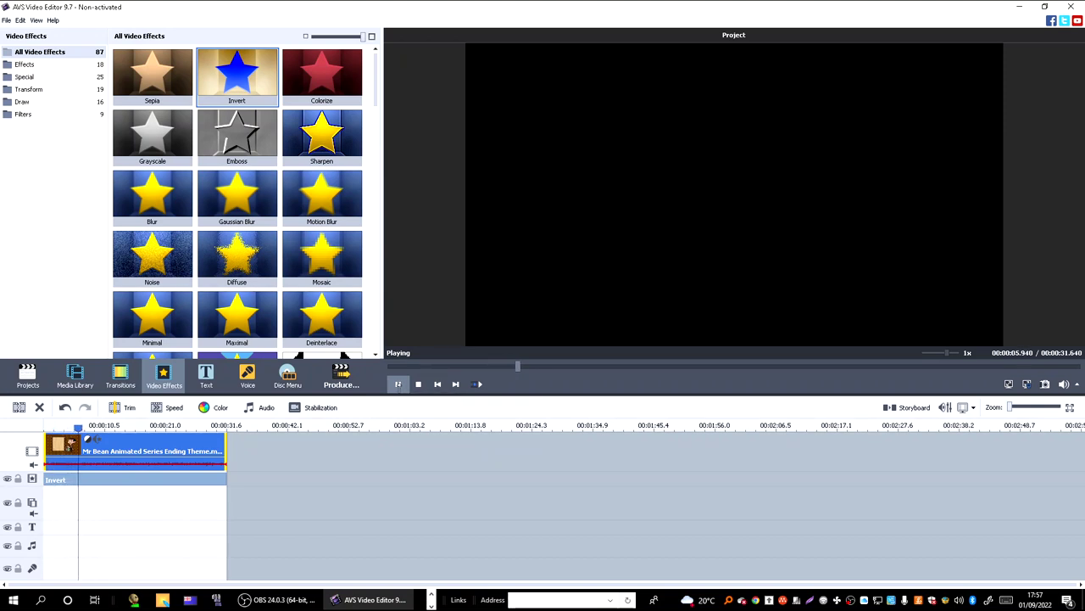
left_click(398, 383)
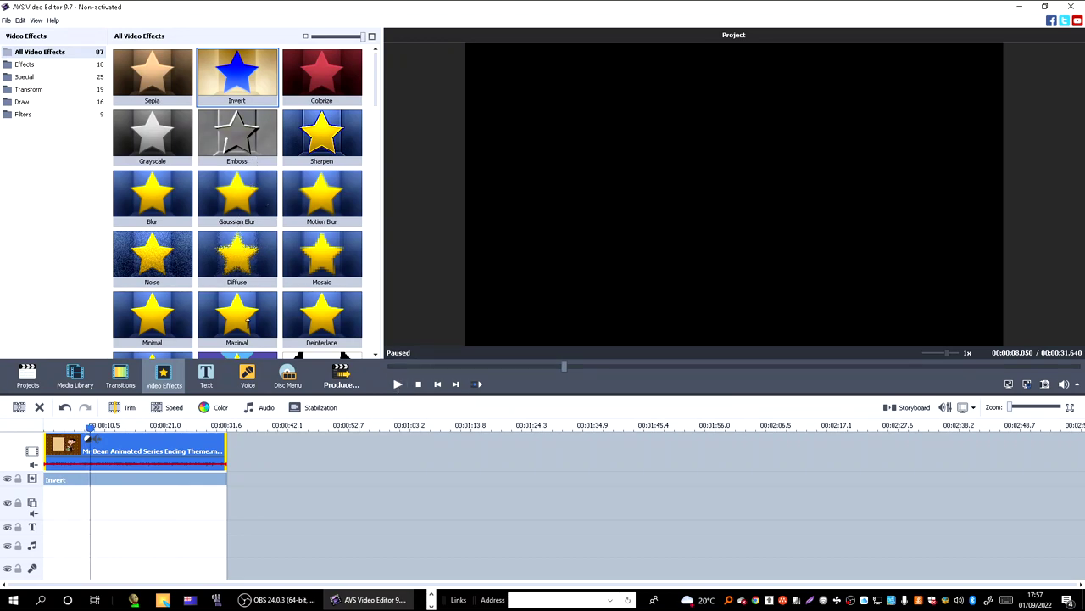
Step: Set up producing the project as an MP4 file with the M4V Apple iPhone HD profile (H.264, 1280x720, 30 fps), reviewing its advanced configuration
left_click(365, 374)
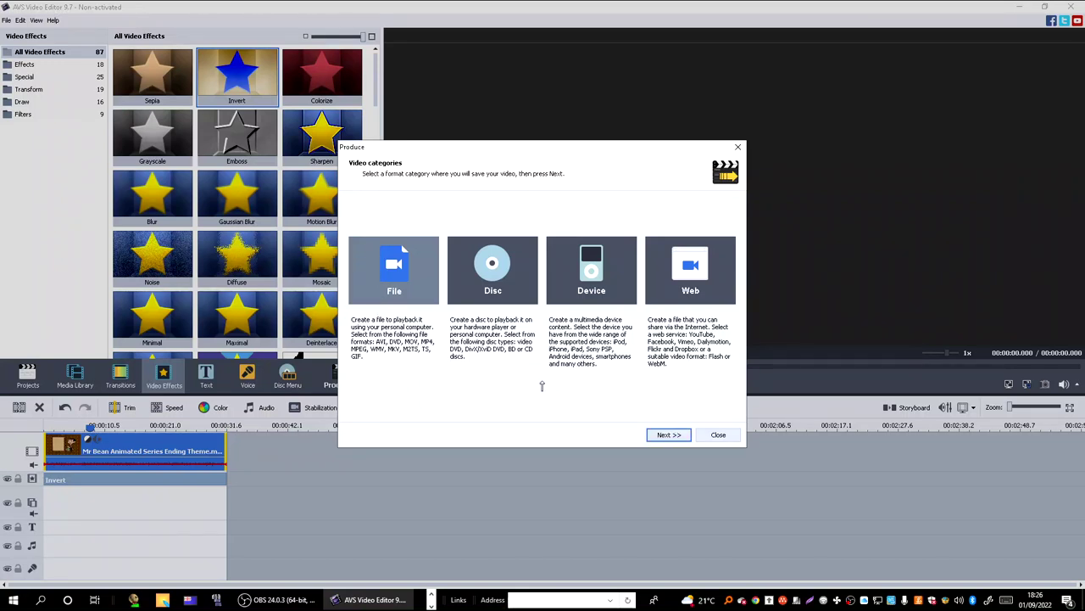
left_click(666, 436)
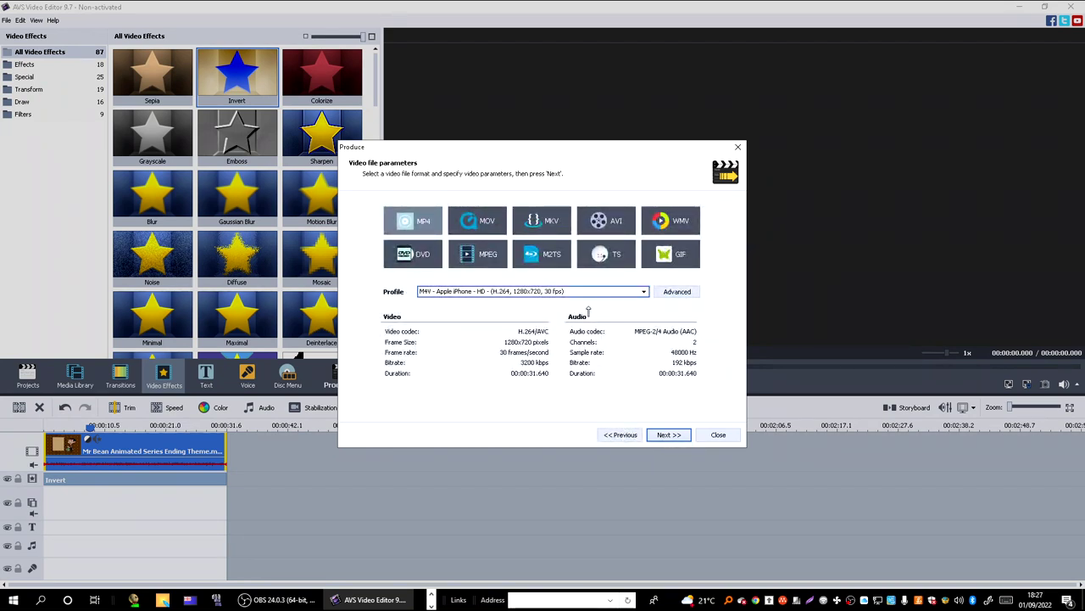
left_click(644, 291)
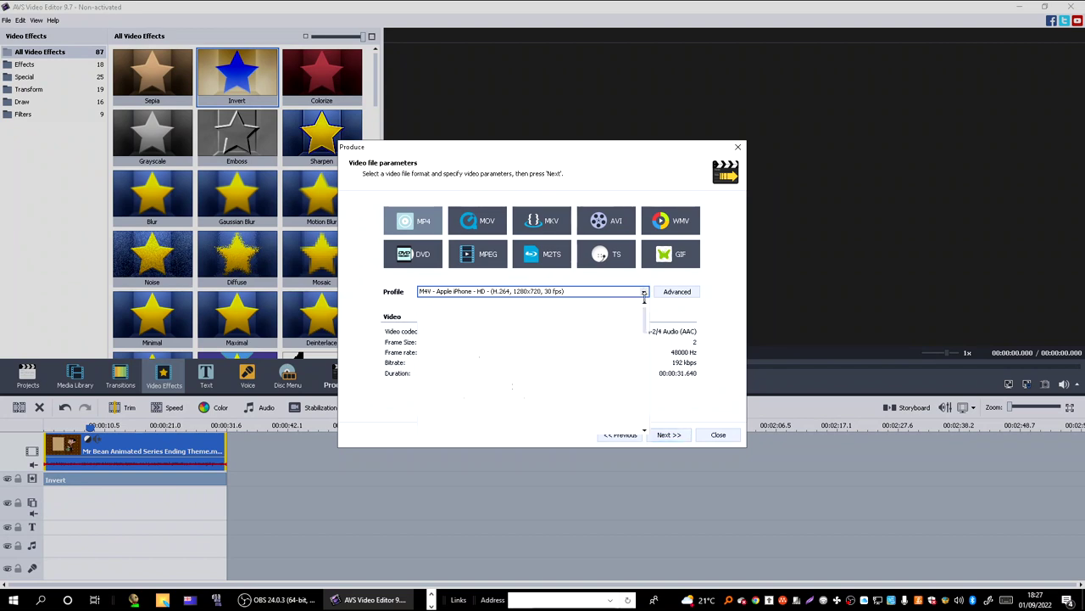
left_click(509, 306)
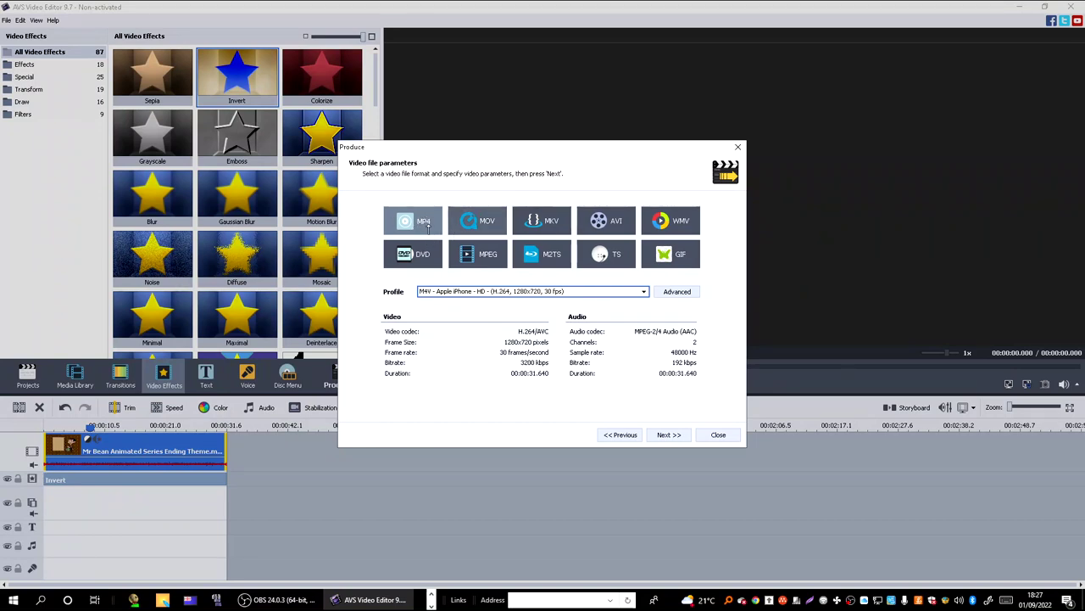
left_click(666, 291)
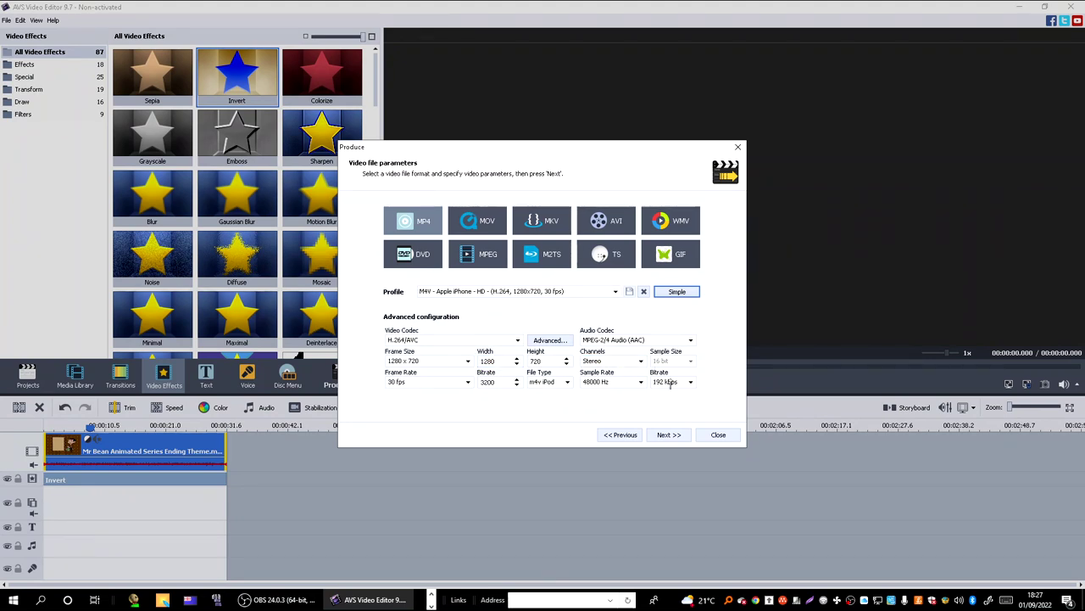
left_click(666, 434)
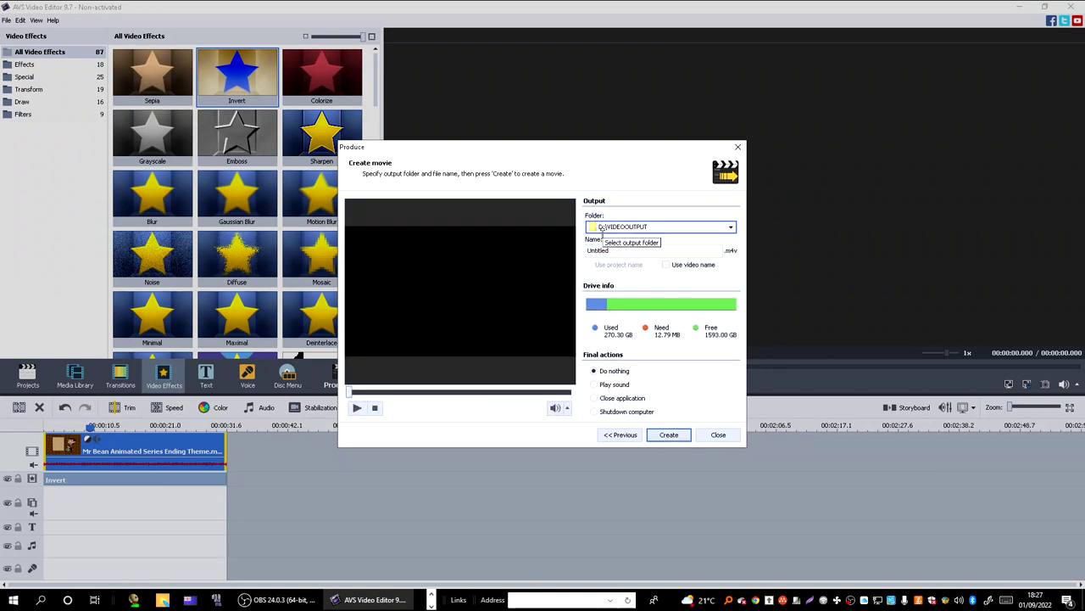
Step: Choose D:\VIDEOOUTPUT as the output folder for the movie
left_click(636, 226)
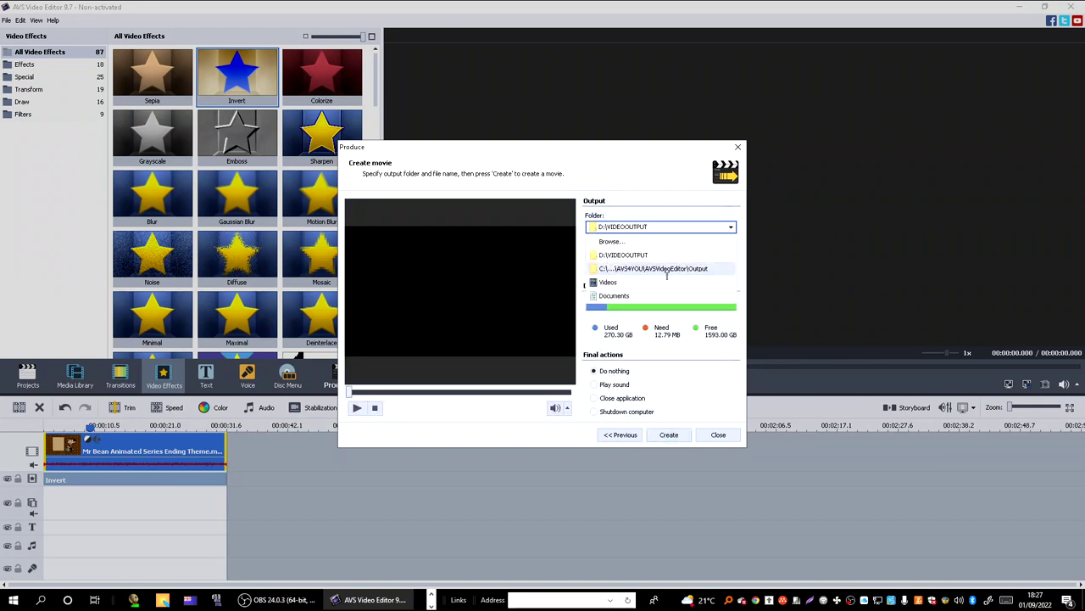
left_click(625, 254)
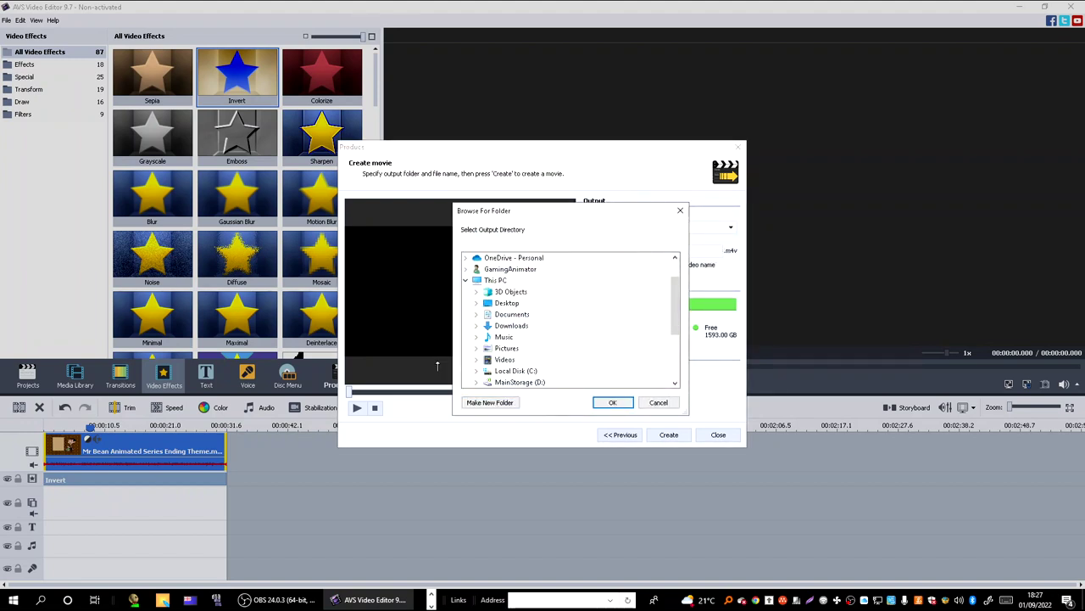
left_click(613, 403)
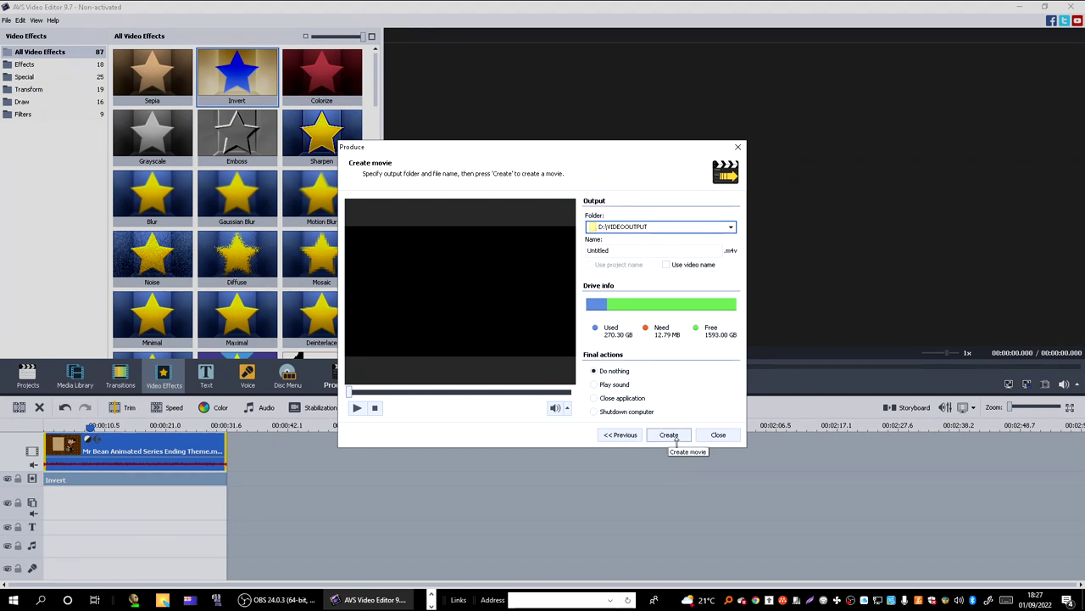
Step: Start creating the movie in the non-activated version, muting the computer's sound and replacing the existing Untitled.m4v
left_click(676, 439)
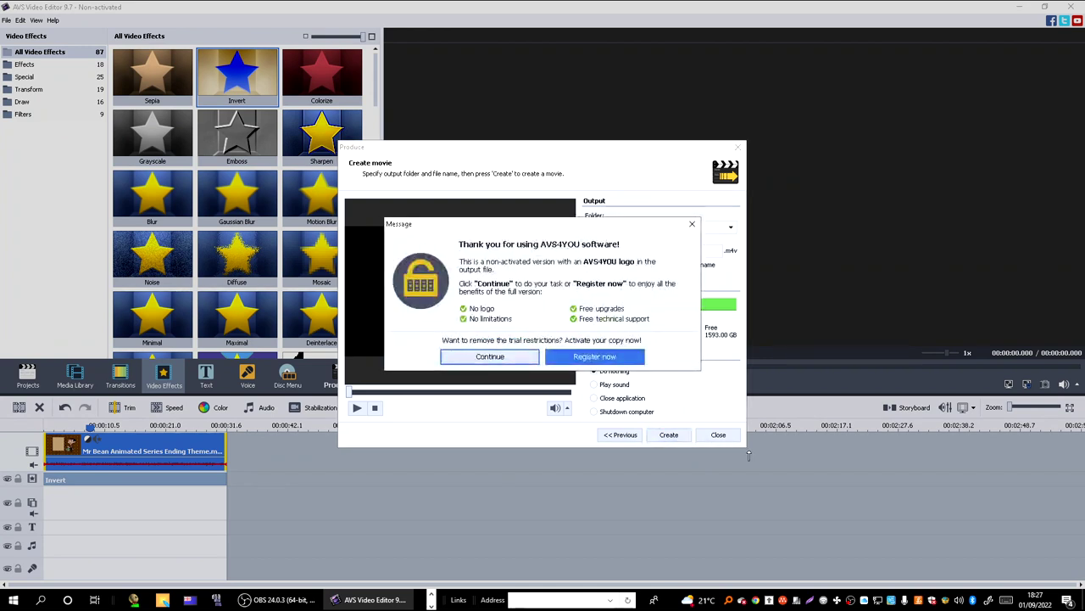
left_click(504, 359)
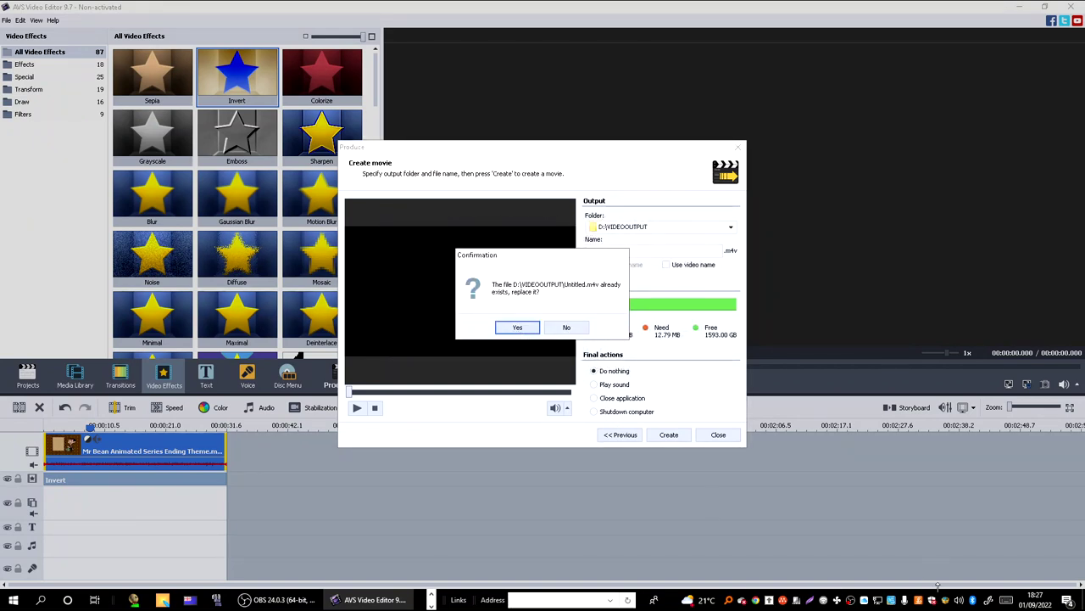
left_click(960, 599)
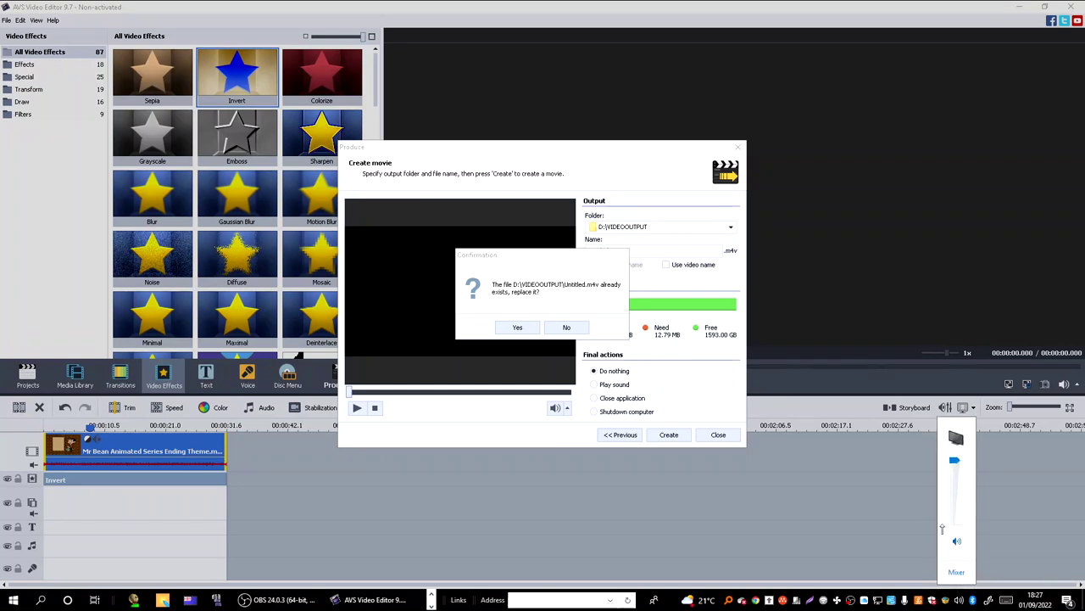
left_click(957, 541)
left_click(529, 329)
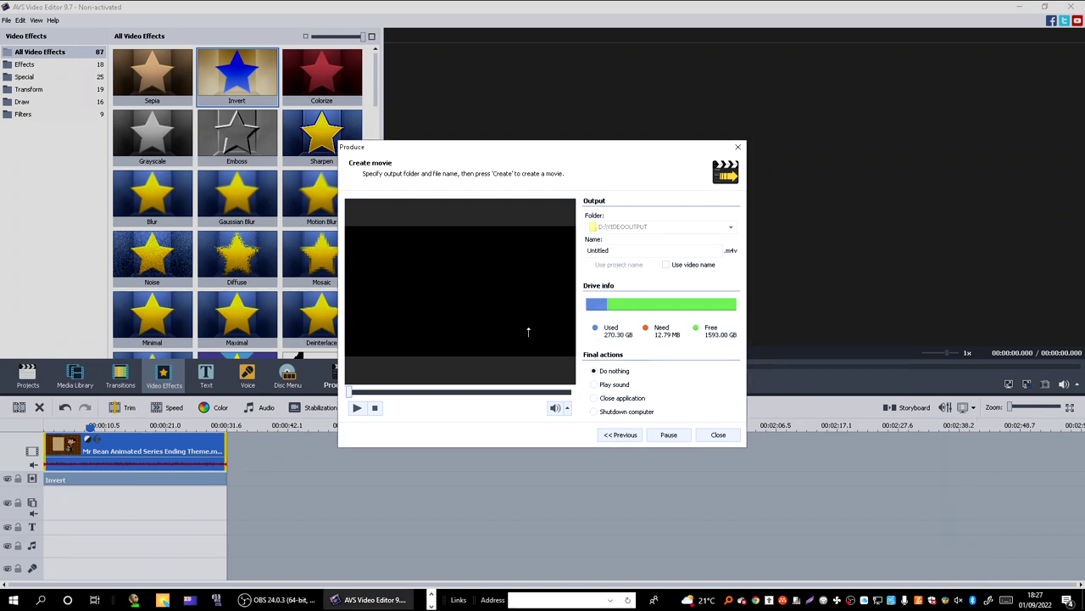